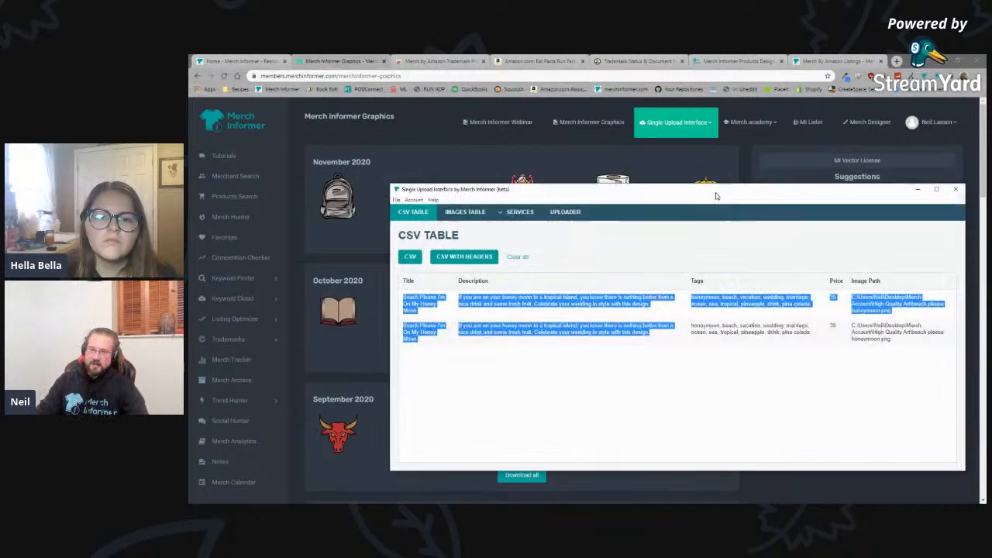
# Step: Review the first CSV row's title, description, tags, price and image path
pyautogui.moveTo(715, 194); pyautogui.dragTo(623, 147)
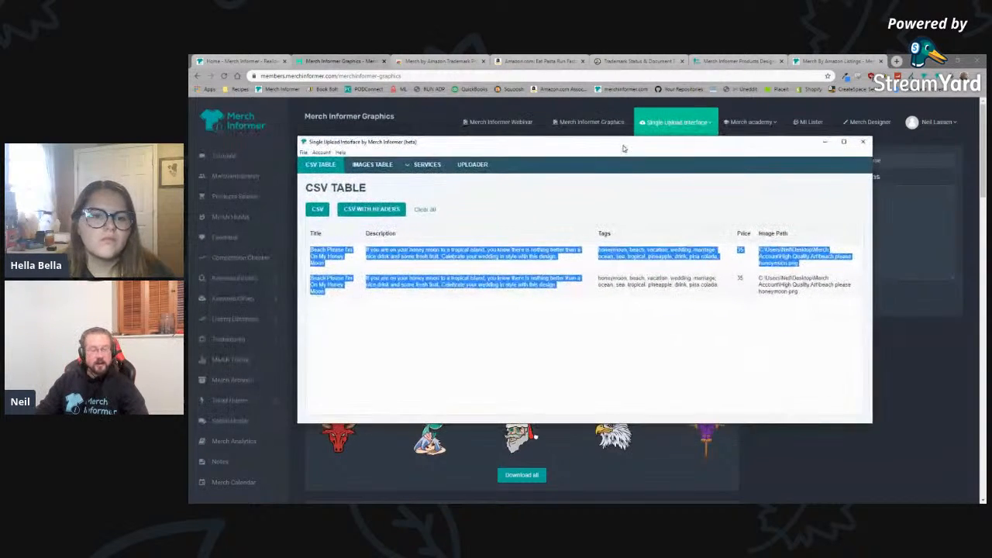
pyautogui.click(545, 235)
pyautogui.moveTo(562, 261); pyautogui.dragTo(314, 244)
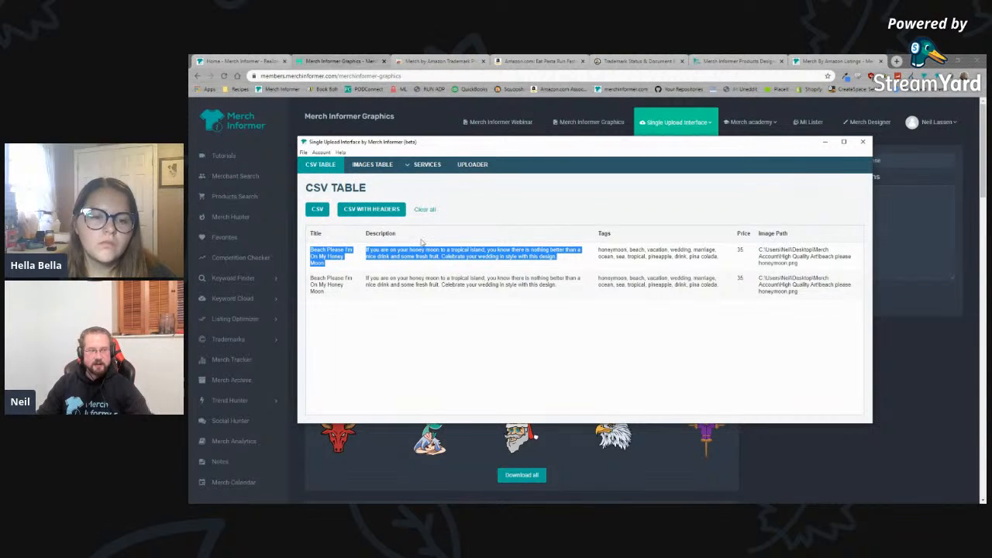
pyautogui.click(447, 250)
pyautogui.moveTo(331, 266); pyautogui.dragTo(308, 251)
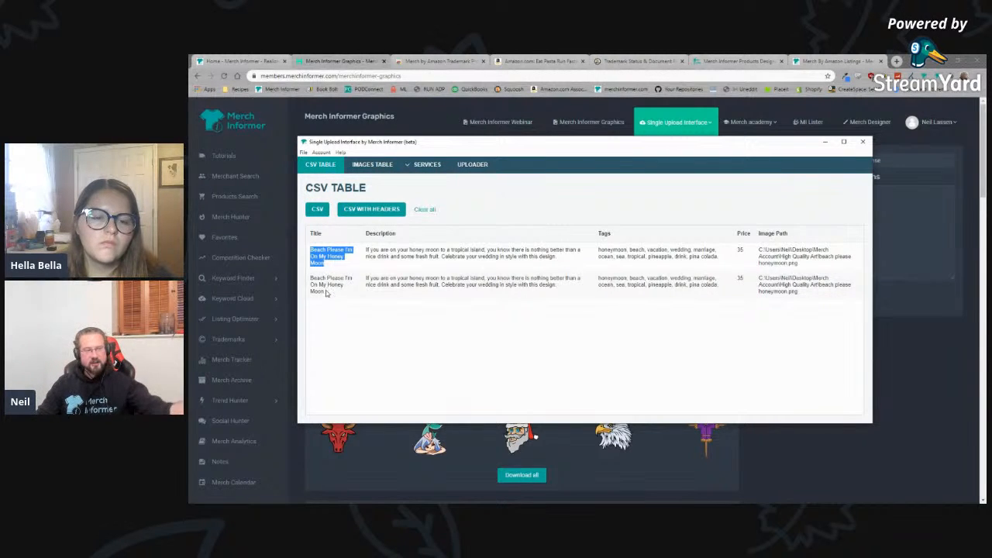
pyautogui.moveTo(556, 259); pyautogui.dragTo(363, 243)
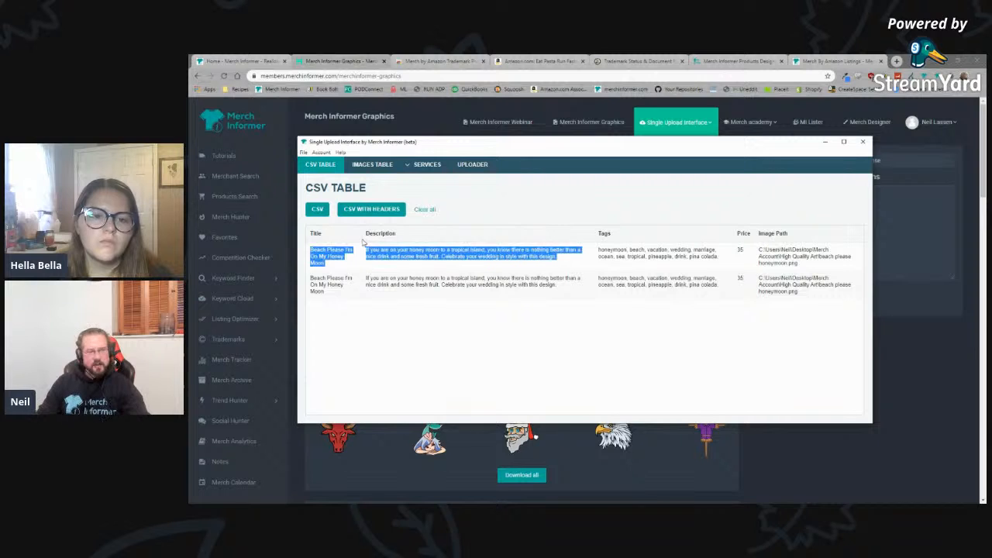
pyautogui.moveTo(719, 260); pyautogui.dragTo(603, 249)
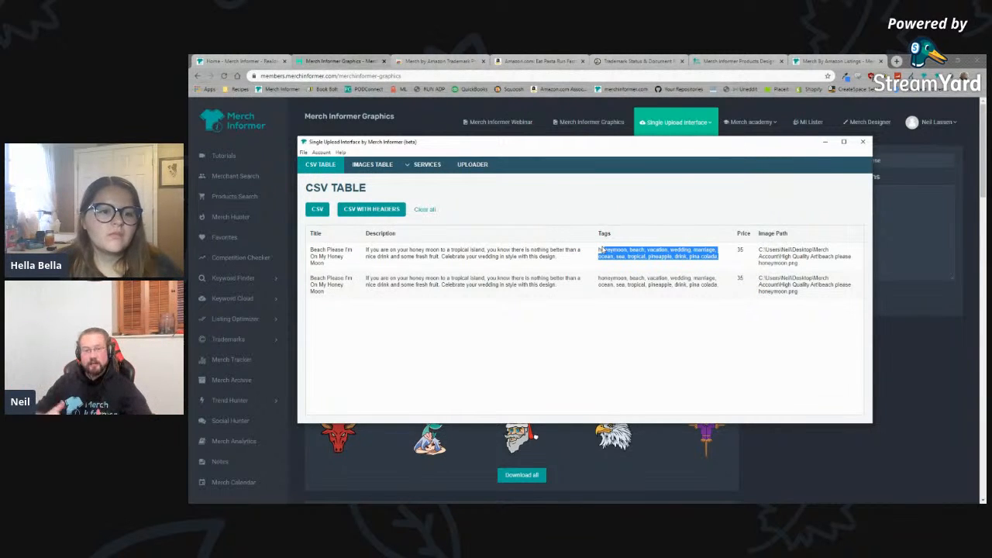
pyautogui.click(747, 256)
pyautogui.moveTo(747, 256); pyautogui.dragTo(738, 251)
pyautogui.moveTo(798, 266); pyautogui.dragTo(750, 256)
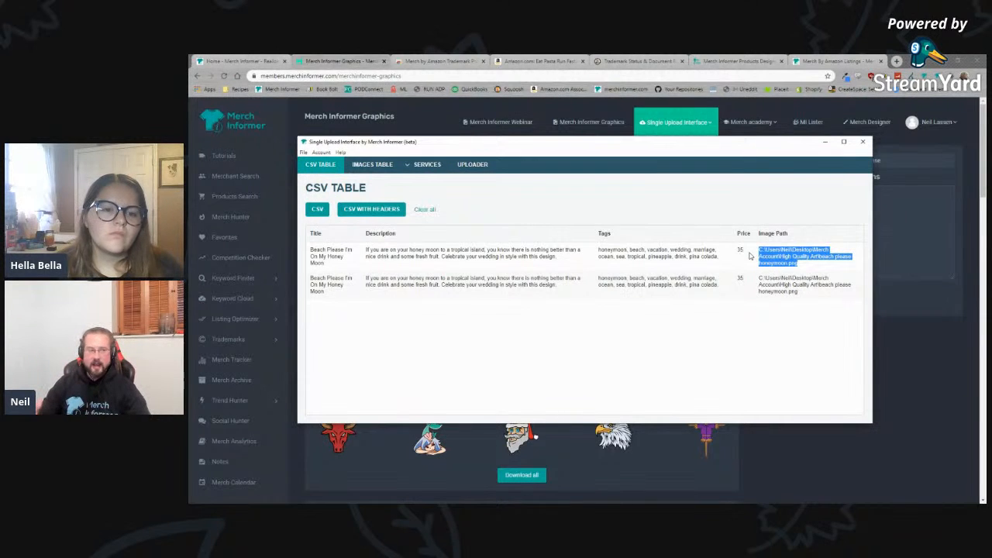
# Step: Open the Redbubble service settings and take the product picture from the Image Path column
pyautogui.click(426, 165)
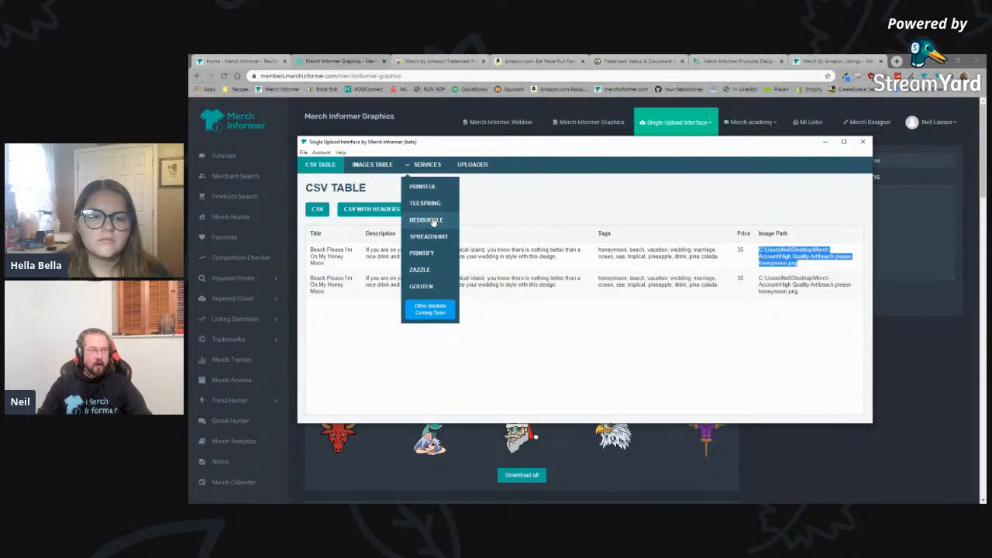
pyautogui.click(428, 219)
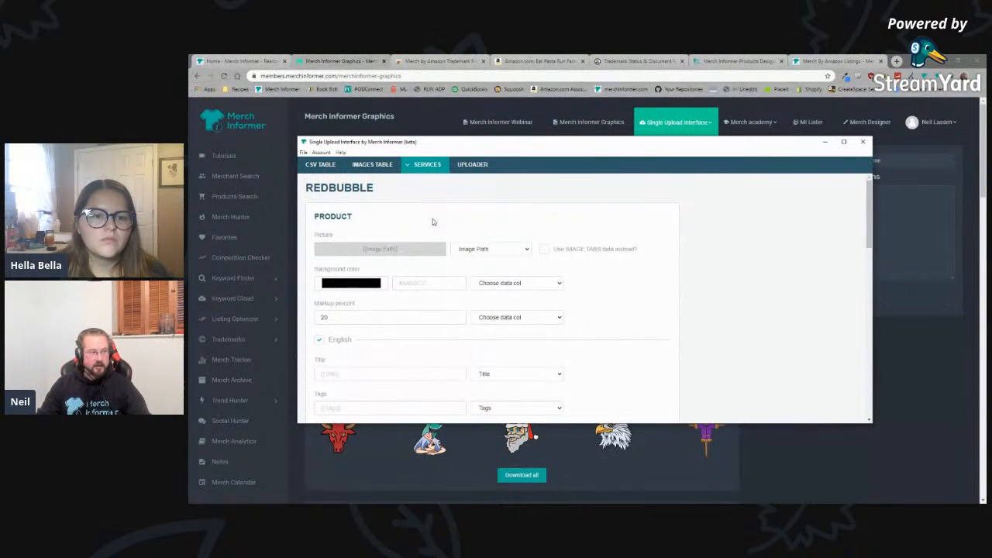
pyautogui.scroll(-1, 626, 277)
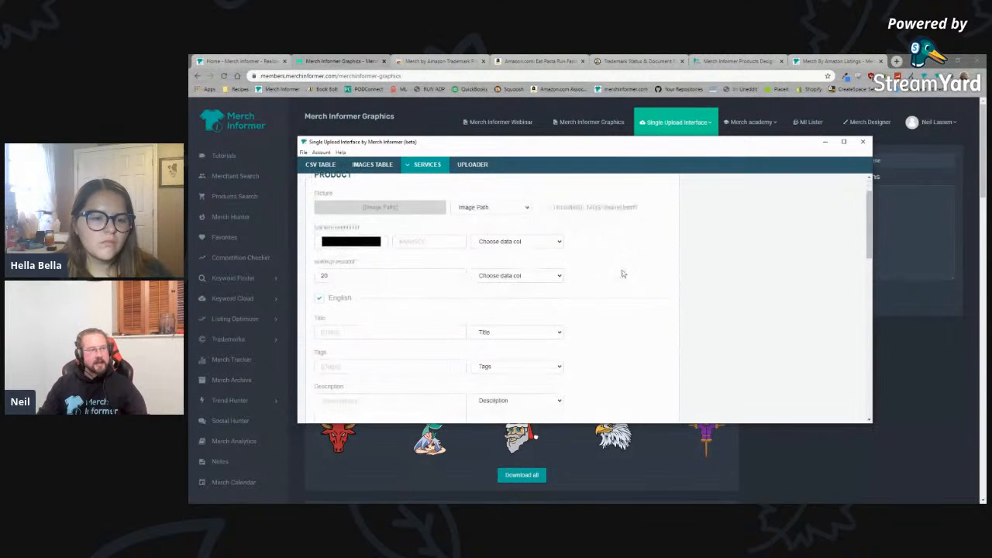
pyautogui.click(320, 165)
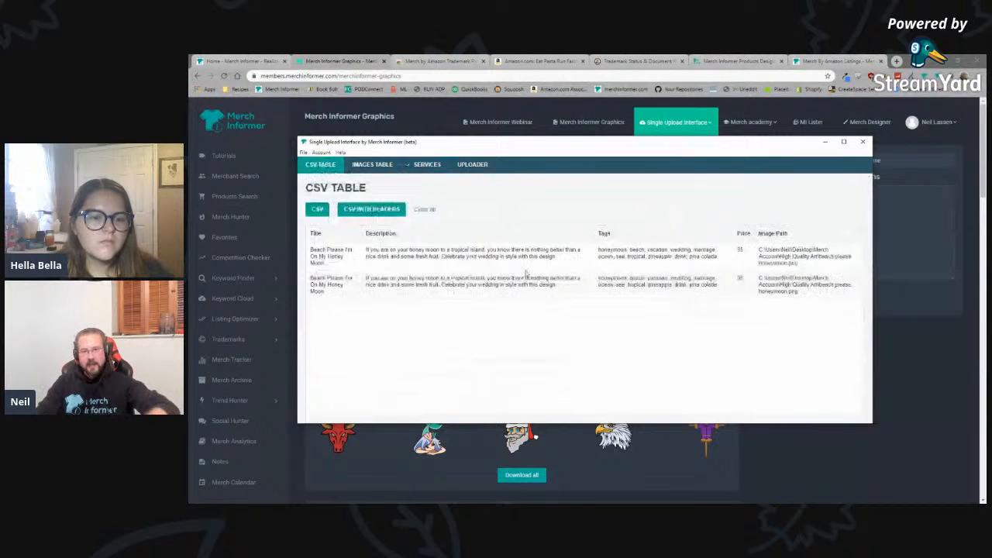
pyautogui.click(425, 165)
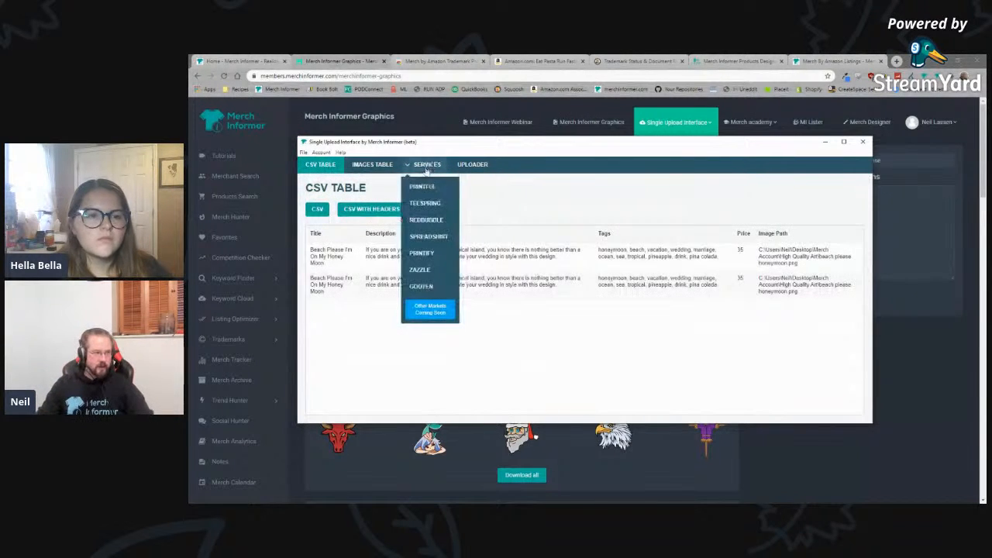
pyautogui.click(428, 220)
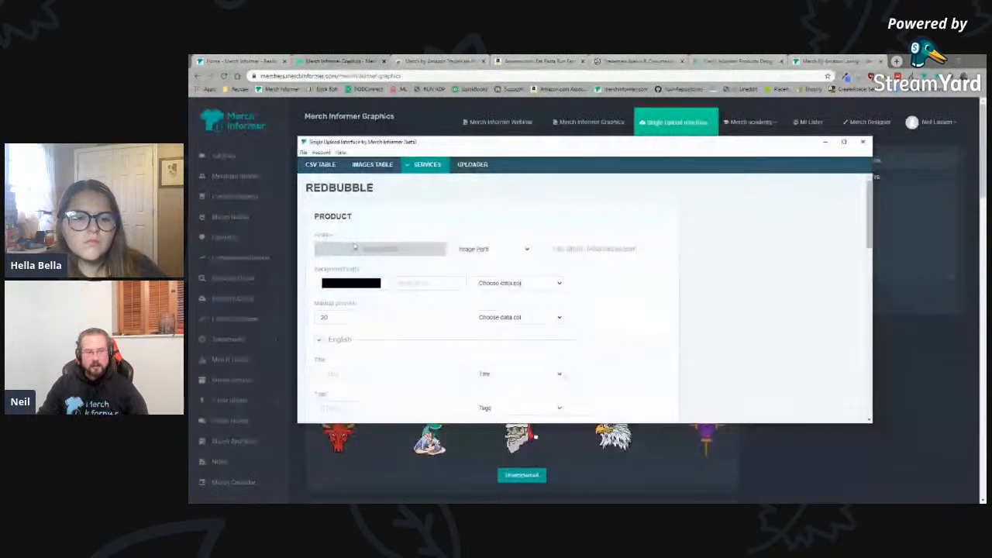
pyautogui.click(465, 248)
pyautogui.click(474, 298)
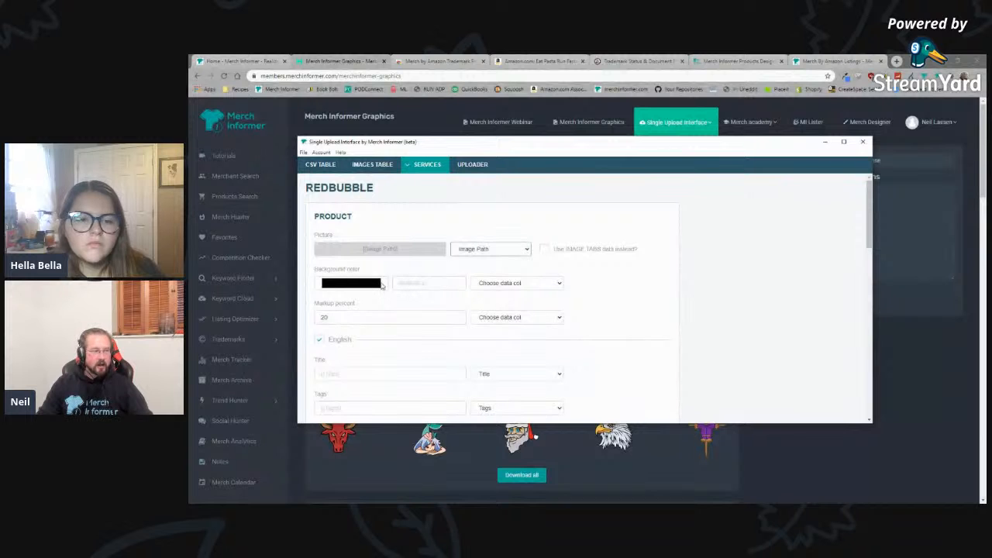
# Step: Set the Redbubble markup percent to 50
pyautogui.scroll(-2, 379, 282)
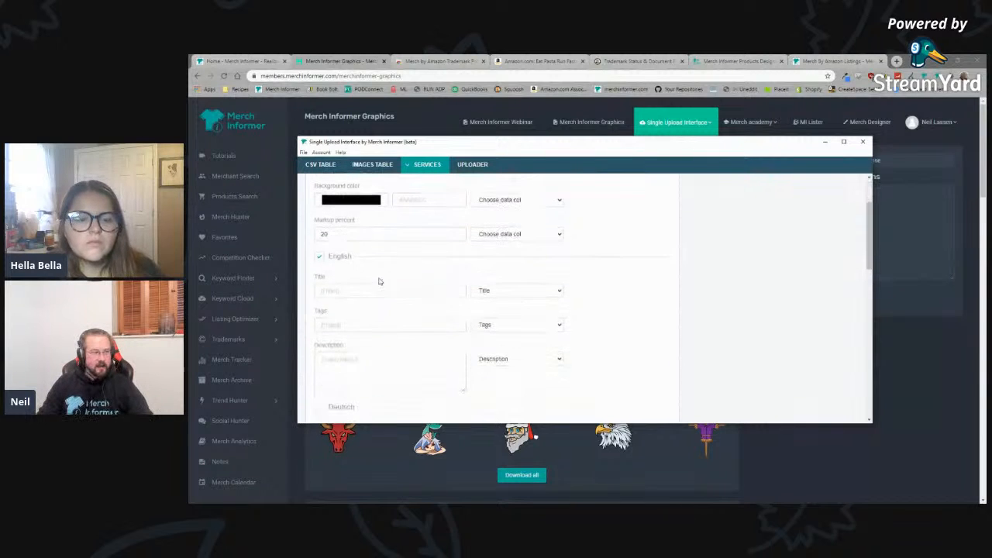
pyautogui.moveTo(330, 235); pyautogui.dragTo(289, 245)
pyautogui.write('50')
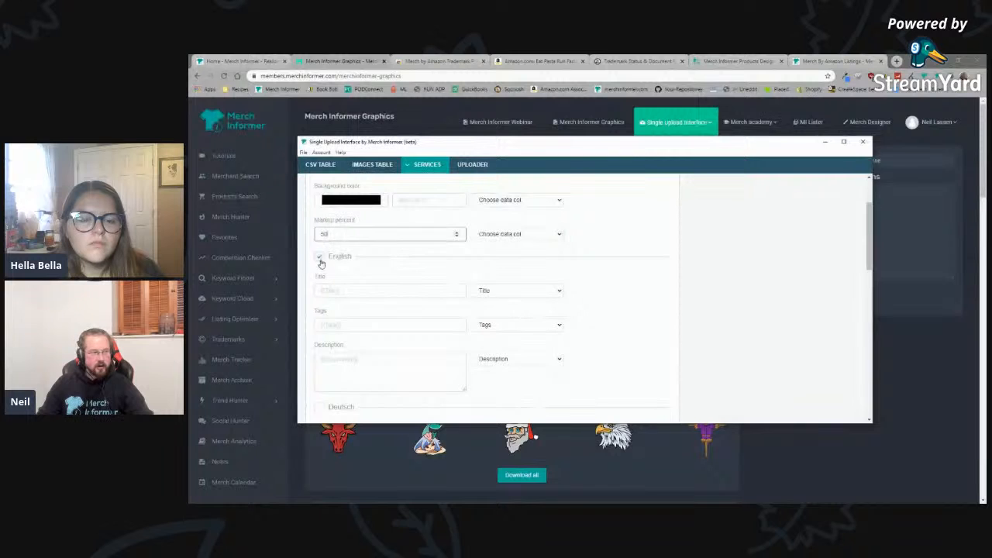
# Step: Map the English title and tags of the Redbubble product to the Title and Tags data columns
pyautogui.scroll(-1, 465, 279)
pyautogui.click(507, 250)
pyautogui.click(492, 268)
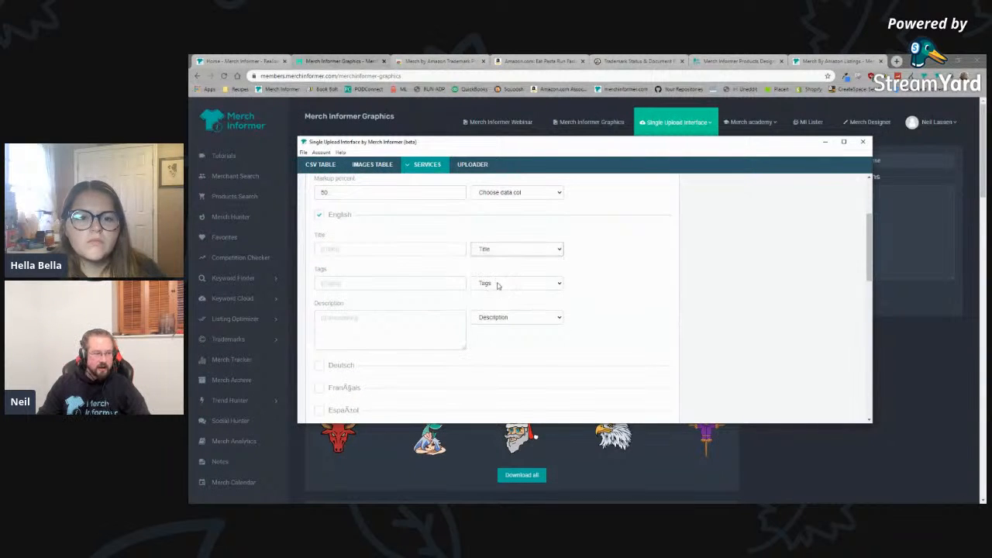
pyautogui.click(498, 284)
pyautogui.click(493, 317)
# Step: Examine the copy settings URL with its instructions and the list of Redbubble product previews
pyautogui.scroll(-5, 505, 335)
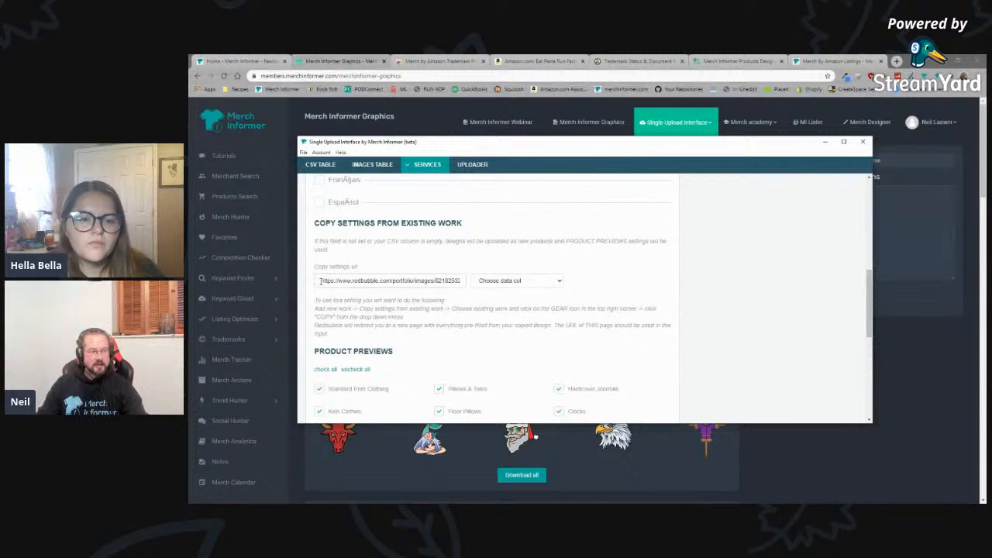
pyautogui.tripleClick(326, 281)
pyautogui.moveTo(461, 281); pyautogui.dragTo(267, 275)
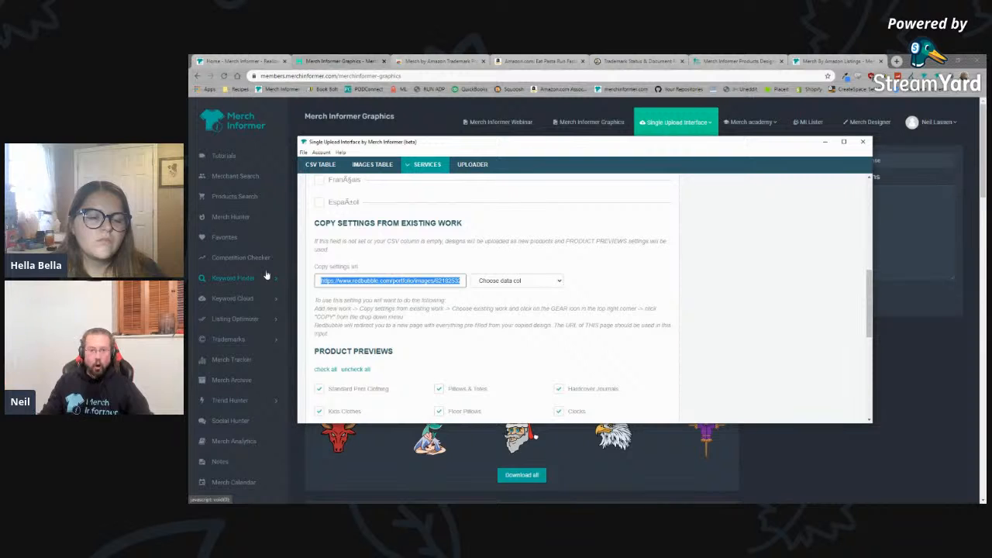
pyautogui.click(467, 355)
pyautogui.scroll(-5, 468, 355)
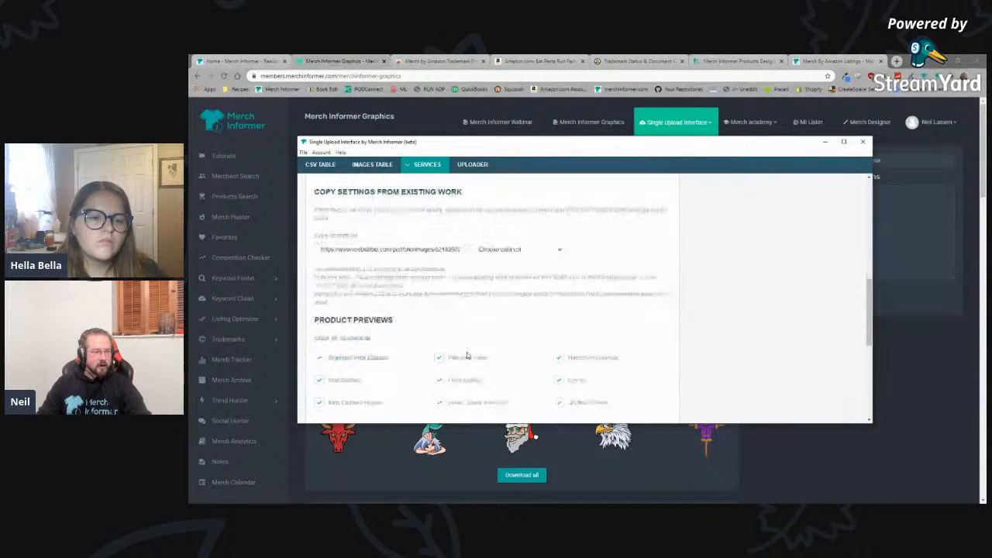
pyautogui.scroll(5, 349, 266)
pyautogui.scroll(-1, 341, 262)
pyautogui.scroll(-2, 410, 232)
pyautogui.scroll(5, 421, 265)
# Step: Uncheck all Redbubble product previews, and check all of them again
pyautogui.click(354, 328)
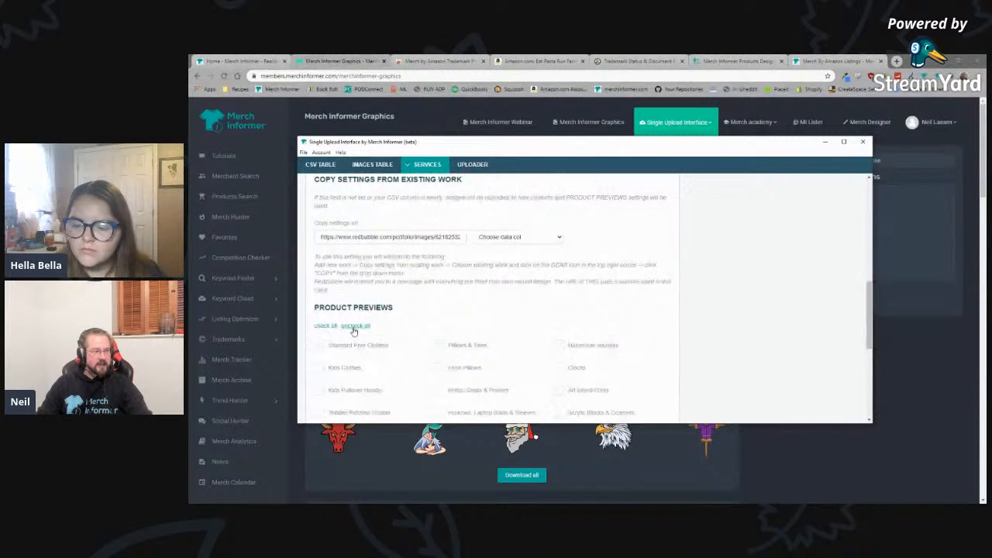
pyautogui.scroll(-2, 334, 287)
pyautogui.click(331, 244)
# Step: Open the uploader and exclude the second Beach Please design from the Redbubble uploads
pyautogui.scroll(-5, 610, 328)
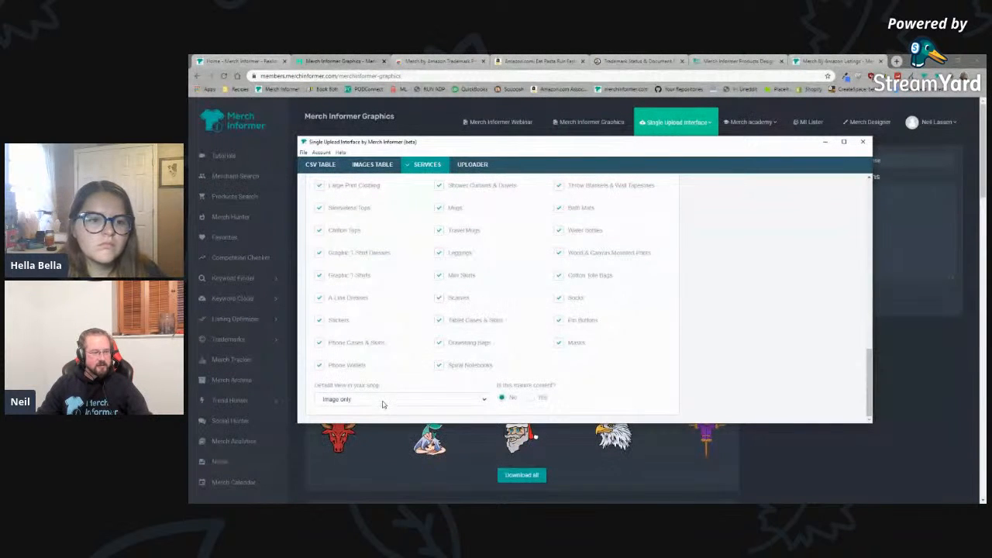
pyautogui.click(471, 165)
pyautogui.click(671, 363)
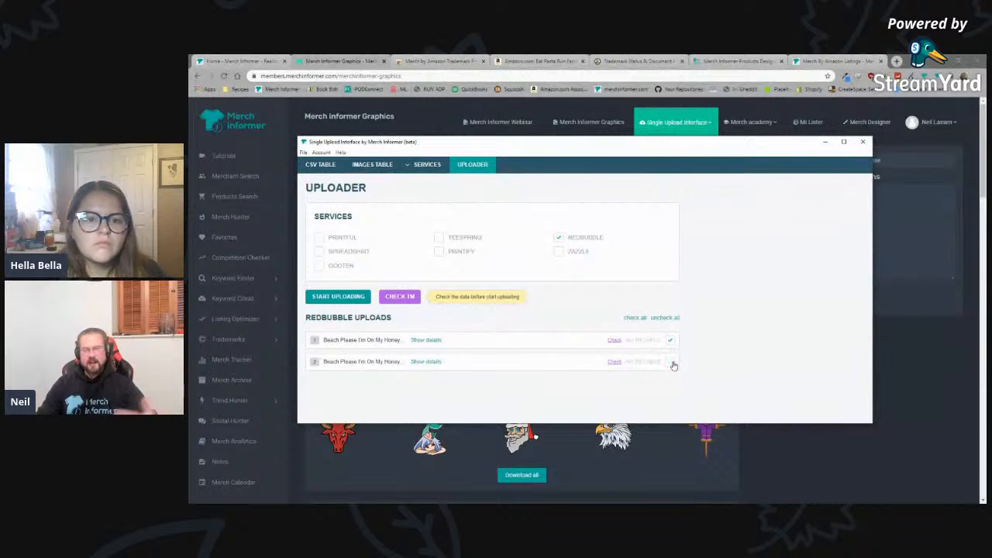
# Step: Show the first Redbubble upload's details and review its picture, markup, background color, title, tags and description
pyautogui.click(426, 339)
pyautogui.scroll(-1, 569, 301)
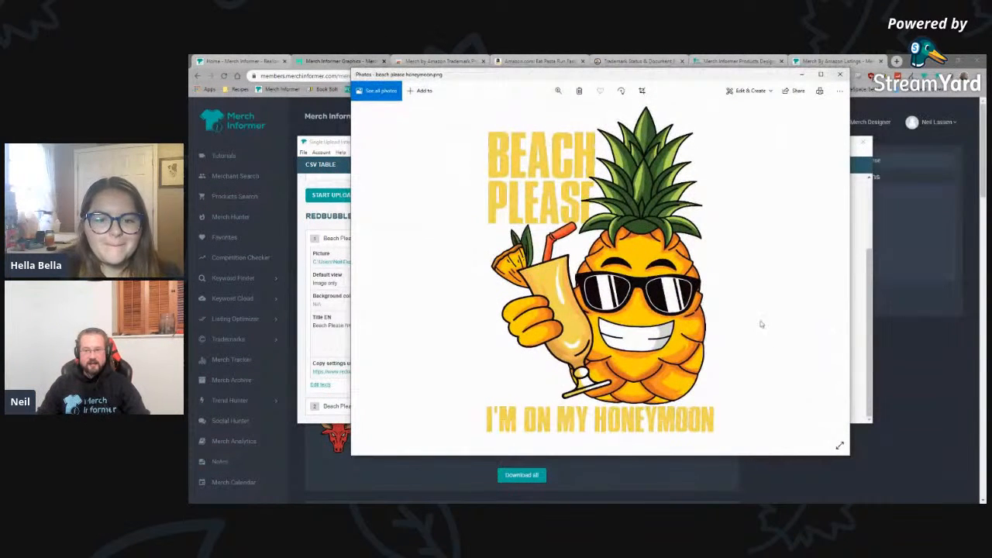
pyautogui.click(804, 75)
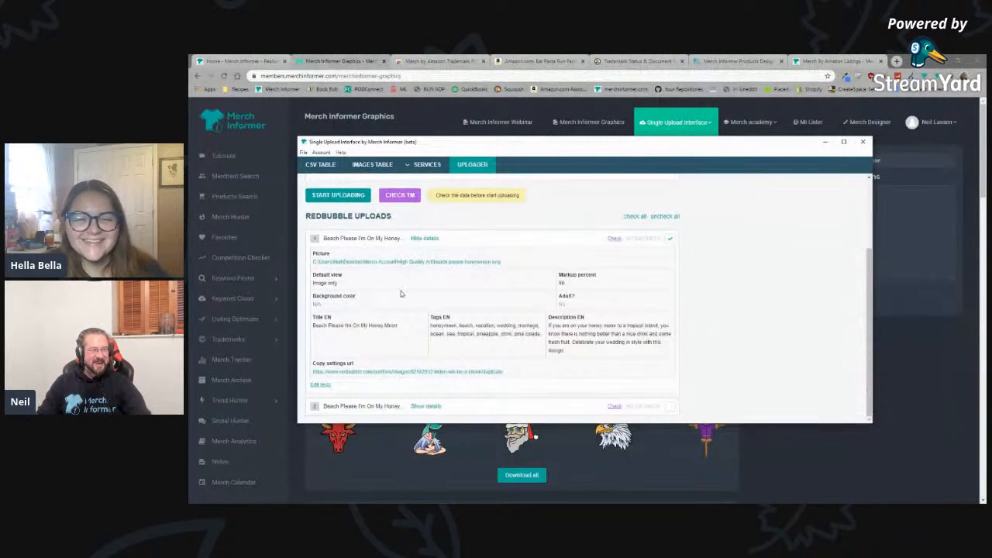
pyautogui.moveTo(566, 286); pyautogui.dragTo(558, 285)
pyautogui.moveTo(330, 304); pyautogui.dragTo(310, 304)
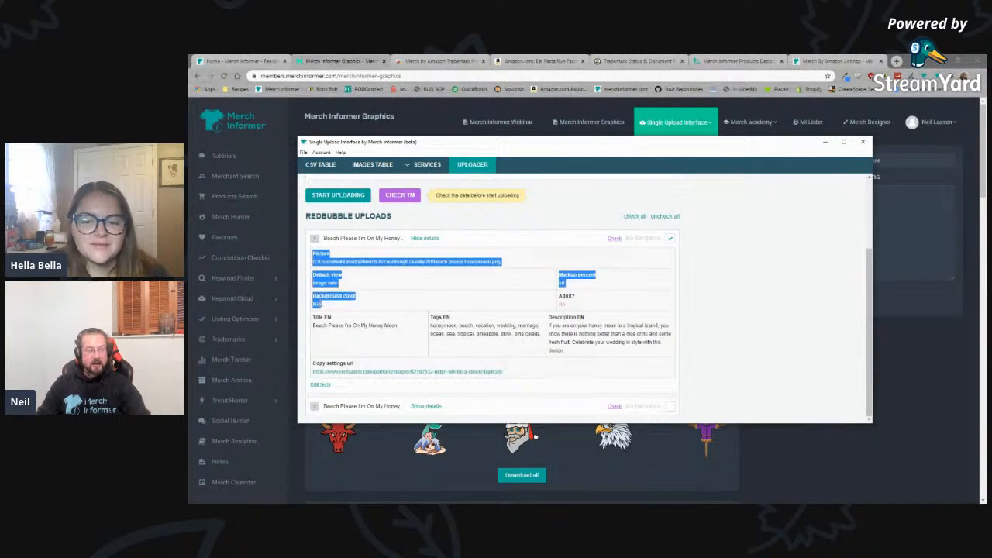
pyautogui.click(329, 307)
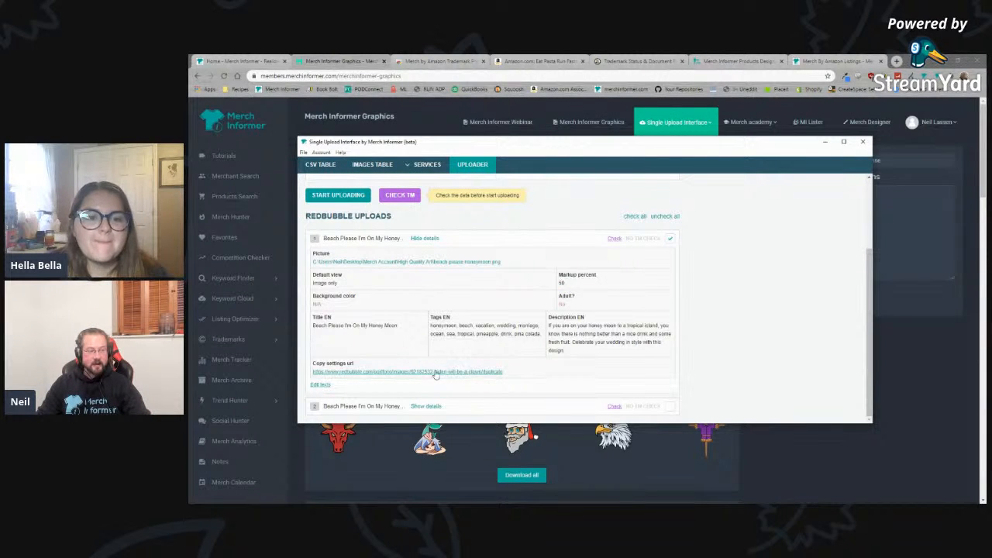
pyautogui.moveTo(437, 319); pyautogui.dragTo(604, 335)
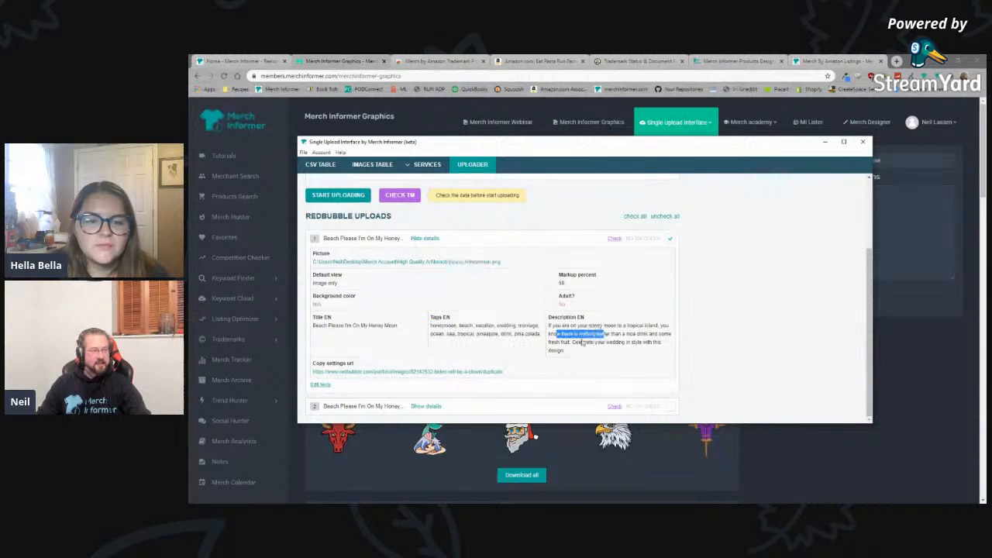
pyautogui.moveTo(361, 325); pyautogui.dragTo(340, 325)
# Step: Upload the selected Beach Please design to Redbubble and close the upload progress window after completion
pyautogui.scroll(1, 399, 295)
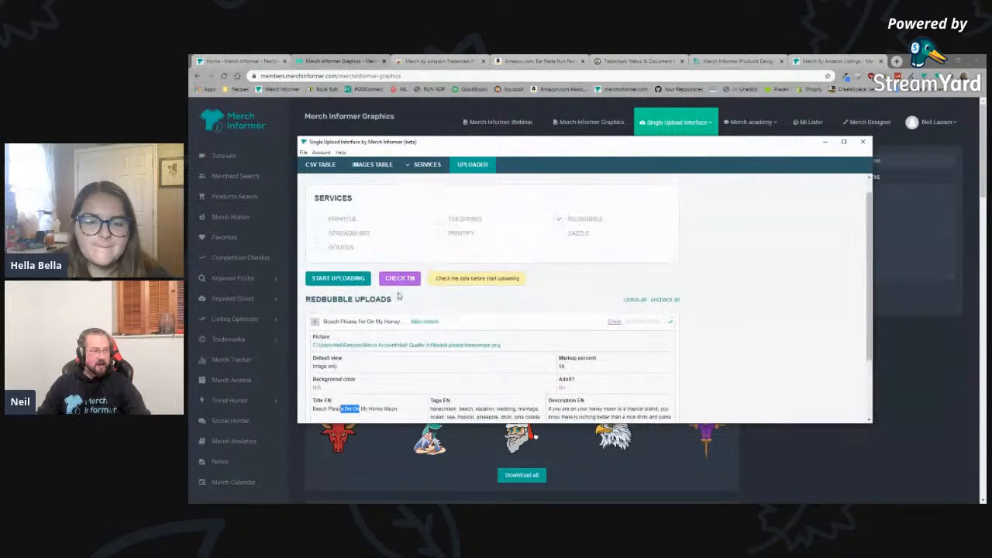
pyautogui.click(348, 281)
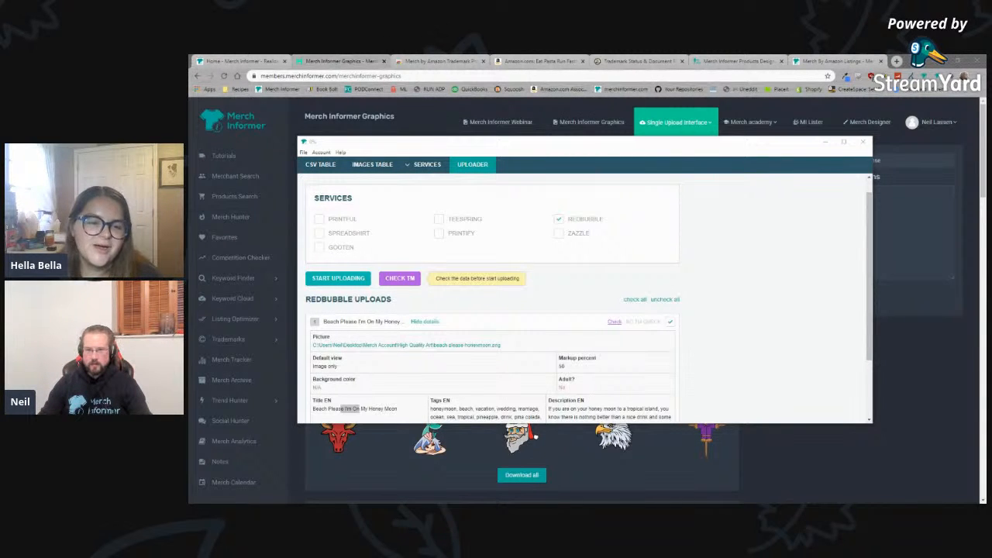
pyautogui.moveTo(986, 240); pyautogui.dragTo(547, 191)
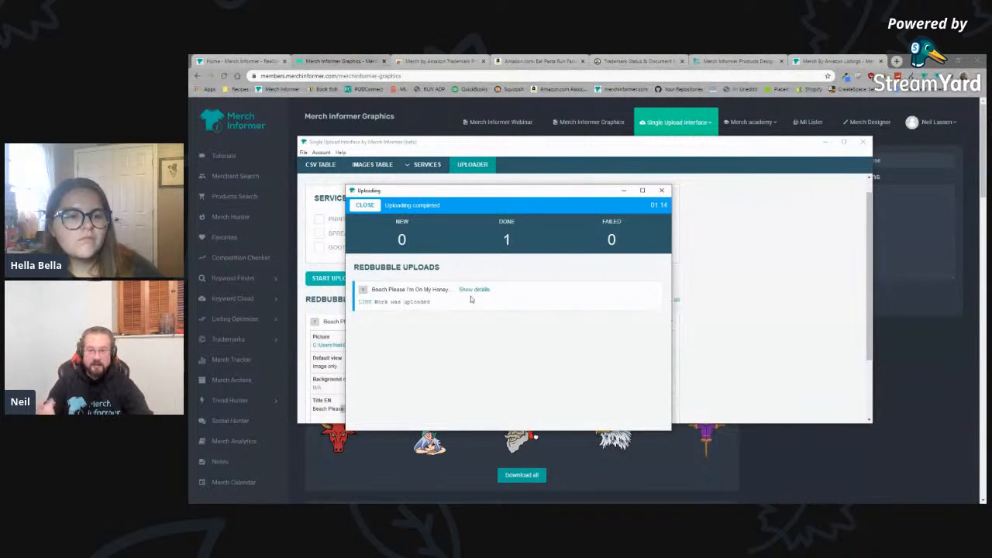
pyautogui.click(364, 206)
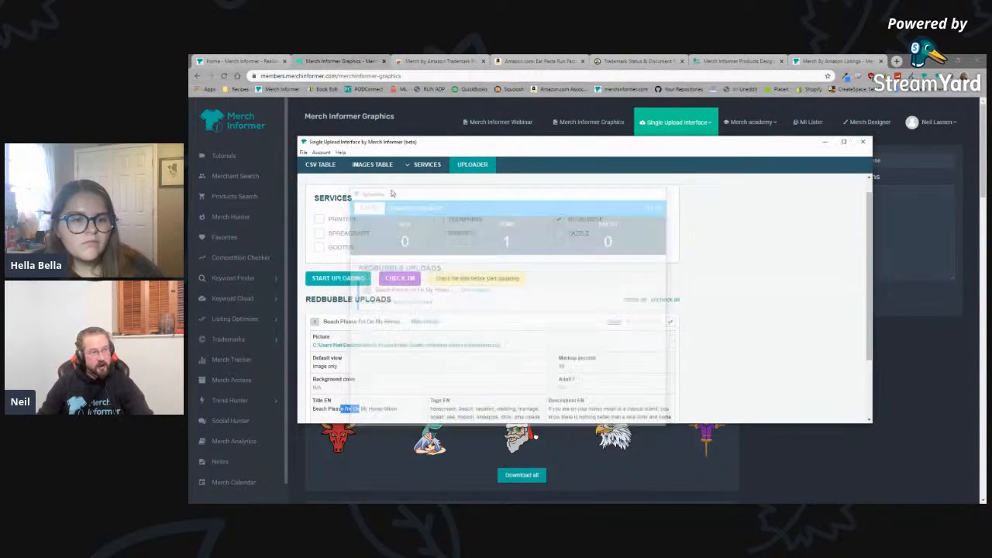
# Step: Reopen the Redbubble service settings and review the product previews selected for the upload
pyautogui.click(427, 164)
pyautogui.click(426, 219)
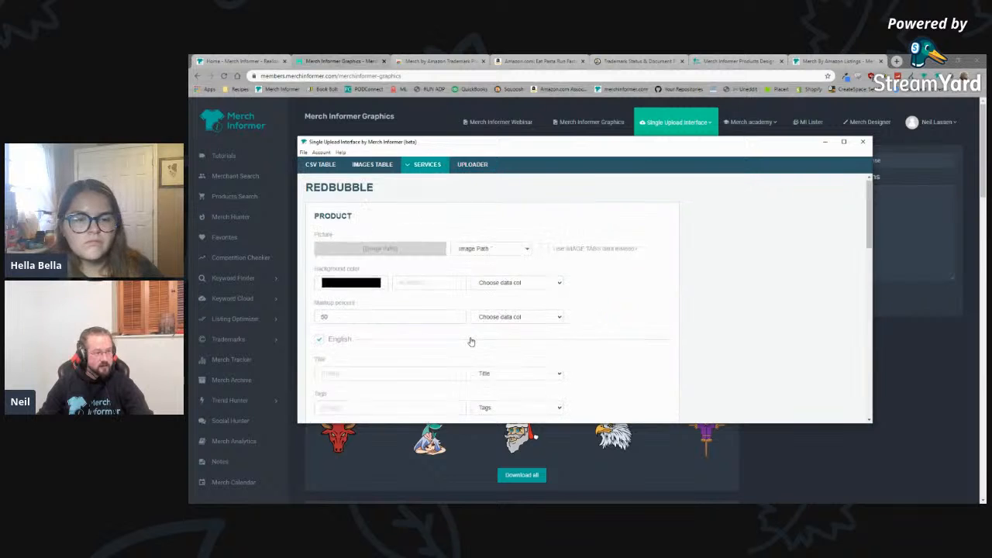
pyautogui.scroll(-5, 469, 340)
pyautogui.scroll(-8, 469, 339)
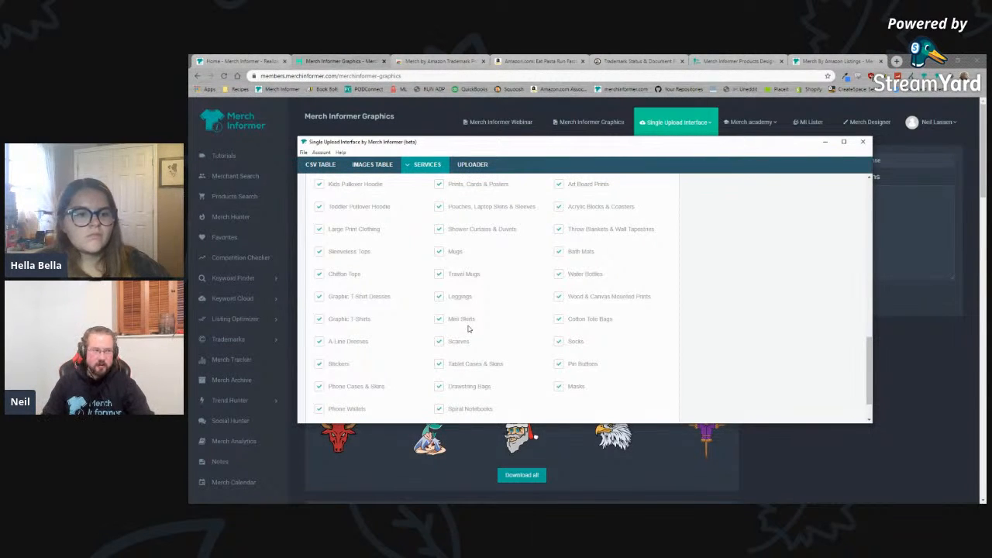
# Step: Open the Teespring service settings, review the available product types, and minimize the upload tool window
pyautogui.click(427, 165)
pyautogui.click(428, 207)
pyautogui.scroll(-3, 486, 293)
pyautogui.scroll(-6, 487, 293)
pyautogui.scroll(2, 467, 322)
pyautogui.scroll(2, 465, 322)
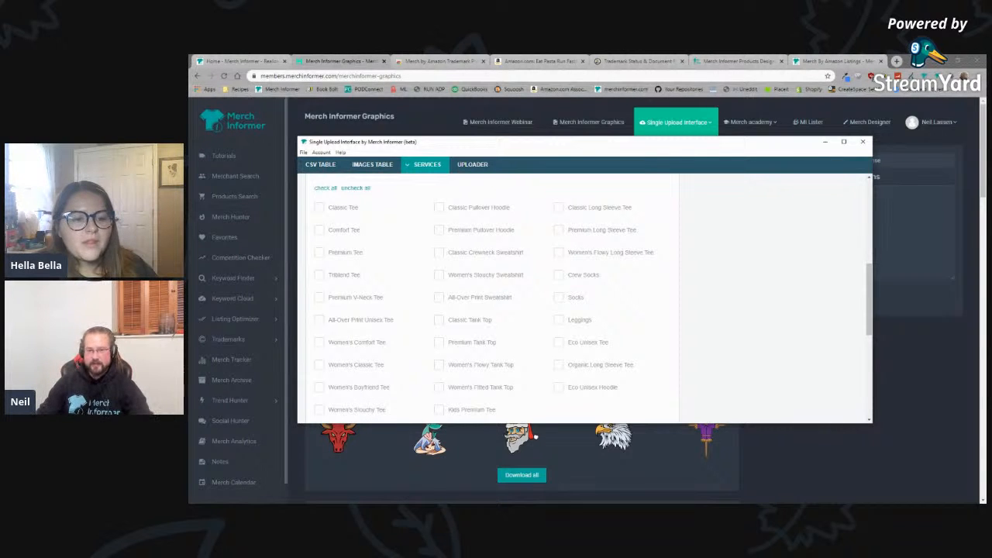
pyautogui.click(826, 143)
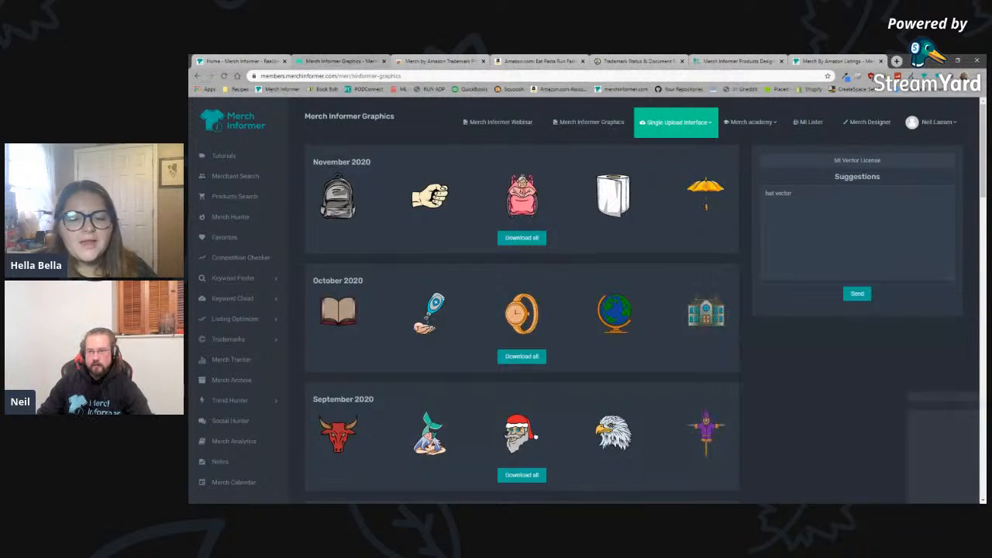